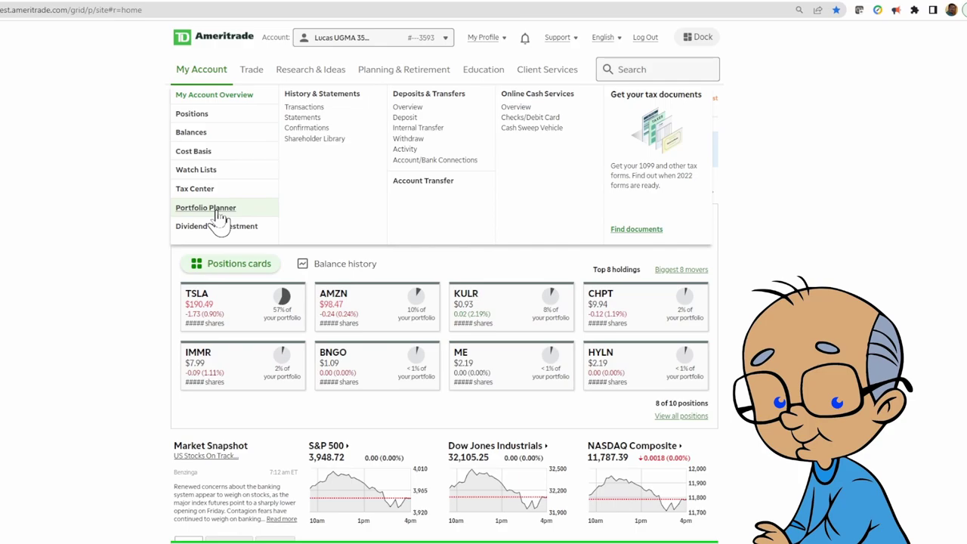
# Open Portfolio Planner to view the account's asset allocation chart and table
pyautogui.click(218, 214)
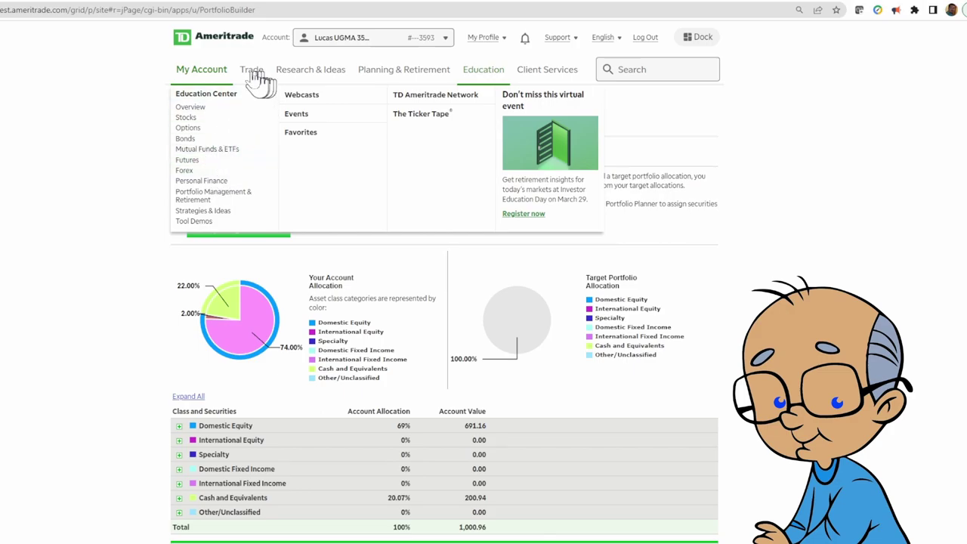
pyautogui.moveTo(251, 70)
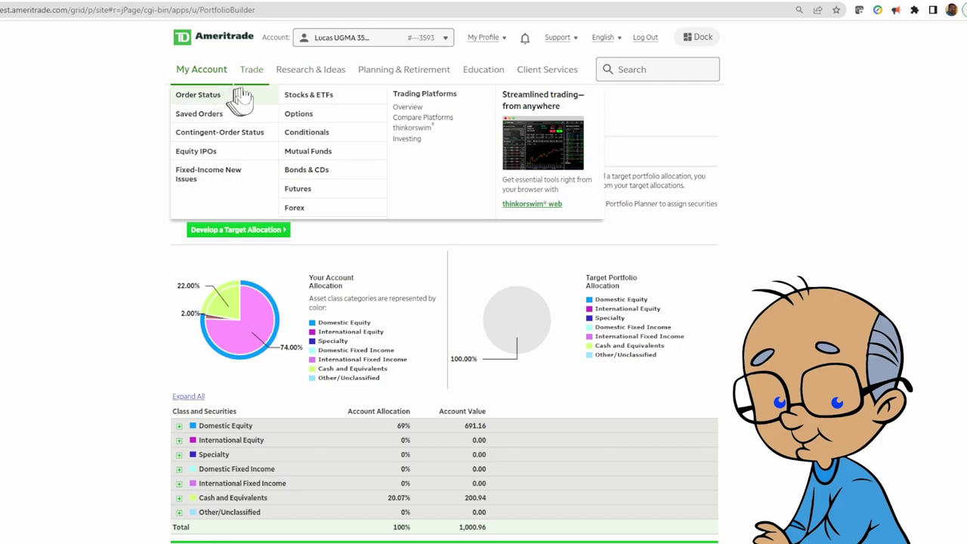
# Show Order Status, listing today's open 2-share AMZN limit buy at 85.00
pyautogui.click(201, 97)
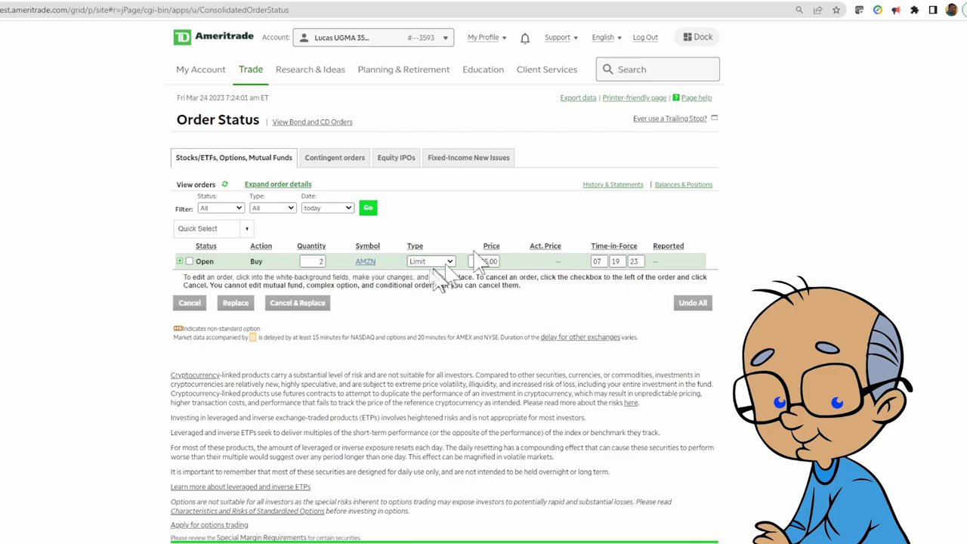
# Cancel the 2-share AMZN limit order and start a blank Stocks & ETFs buy form
pyautogui.click(236, 304)
pyautogui.click(188, 261)
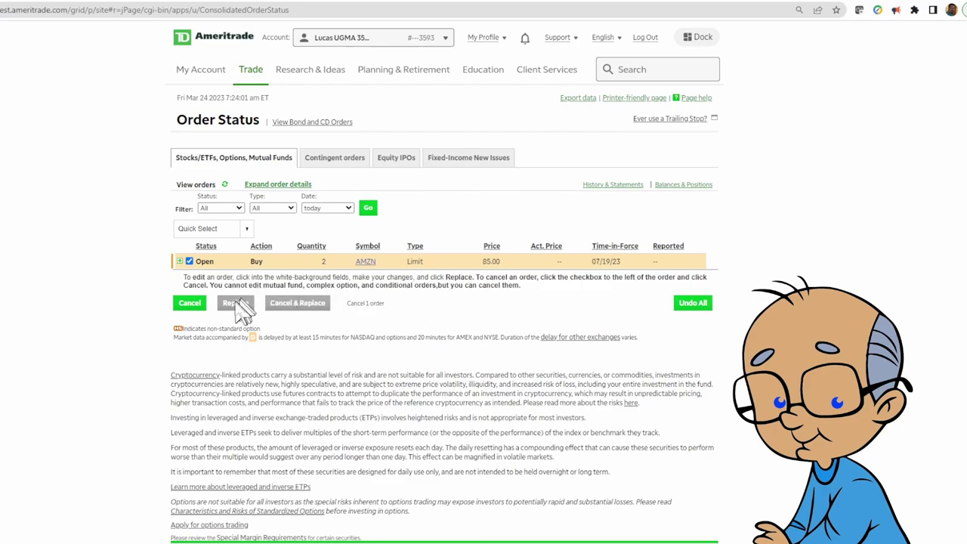
pyautogui.click(191, 304)
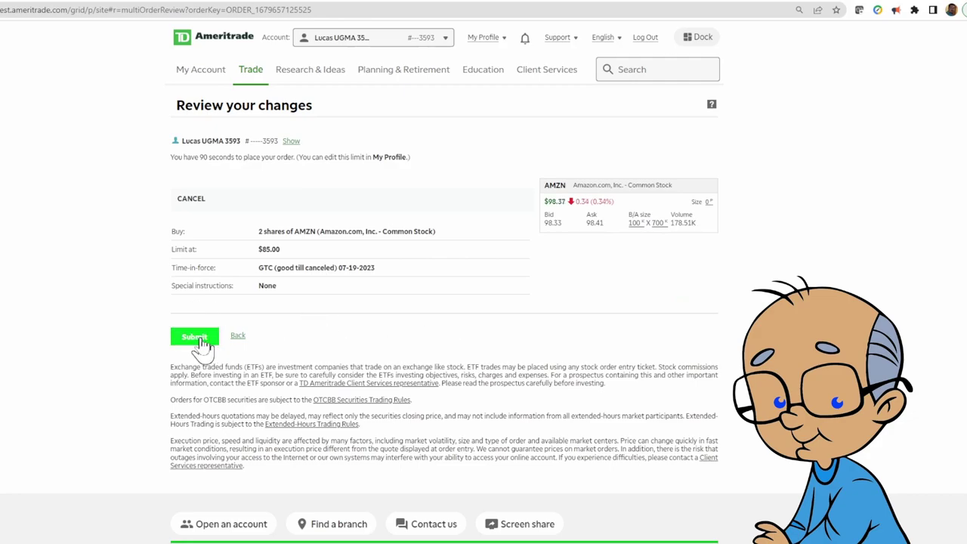
pyautogui.click(201, 340)
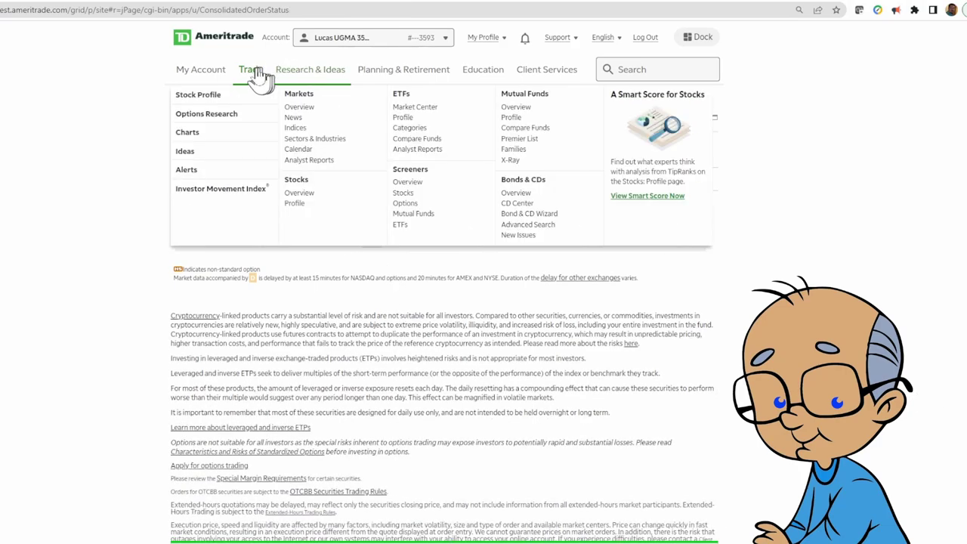
pyautogui.moveTo(250, 69)
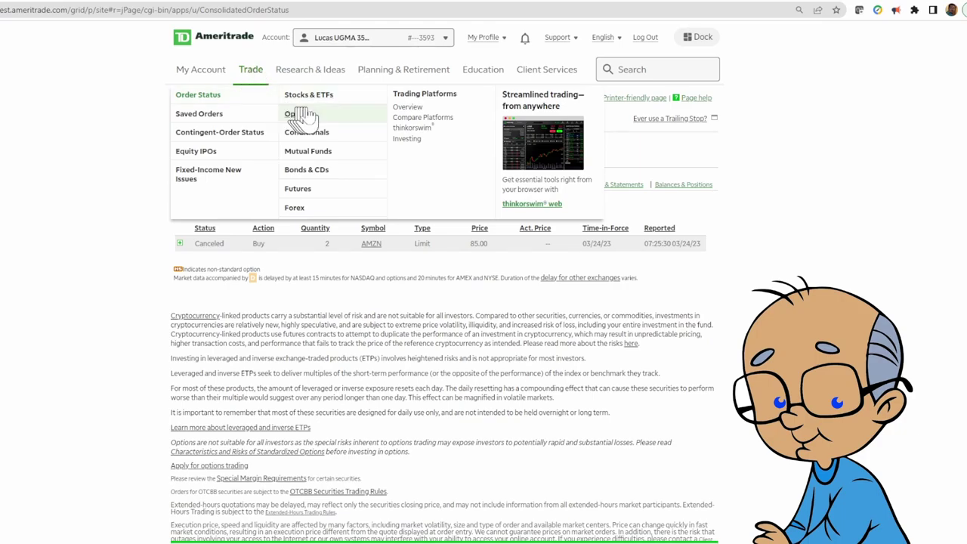
pyautogui.click(325, 106)
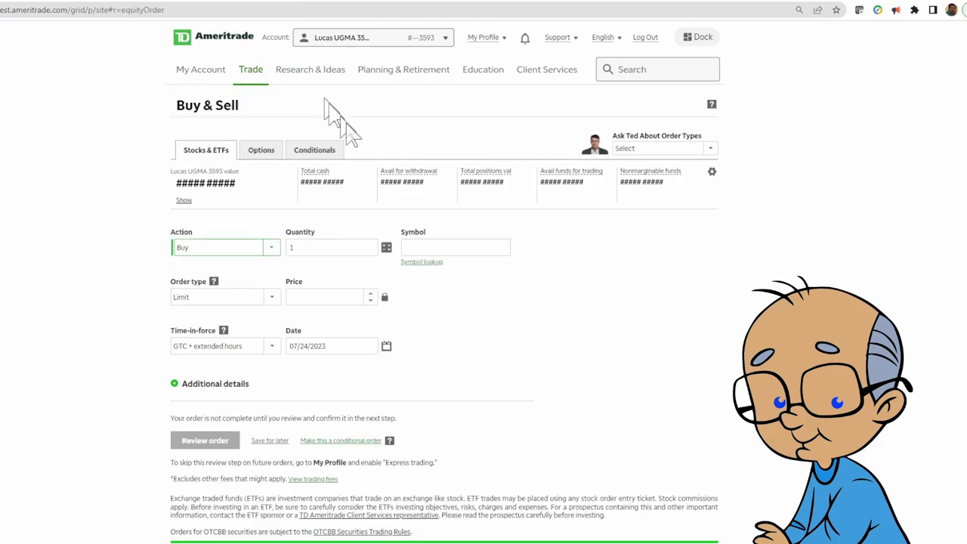
pyautogui.click(368, 248)
# Set the order quantity to 2 shares of AMZN and give the limit price a starting value
pyautogui.doubleClick(328, 248)
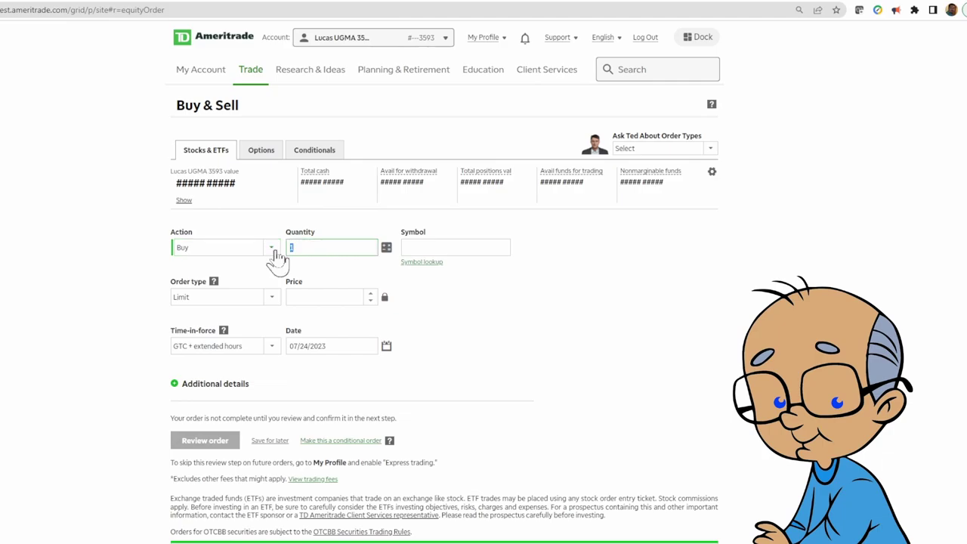
pyautogui.write('2')
pyautogui.click(470, 249)
pyautogui.write('AMZN')
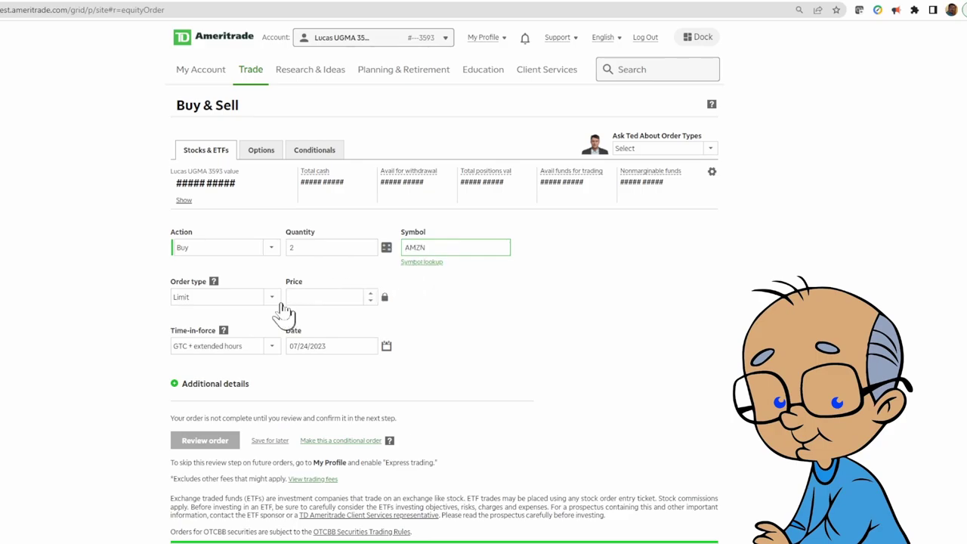
pyautogui.click(370, 294)
# Select the placeholder limit price so it can be replaced with 91.87
pyautogui.moveTo(332, 305); pyautogui.dragTo(288, 305)
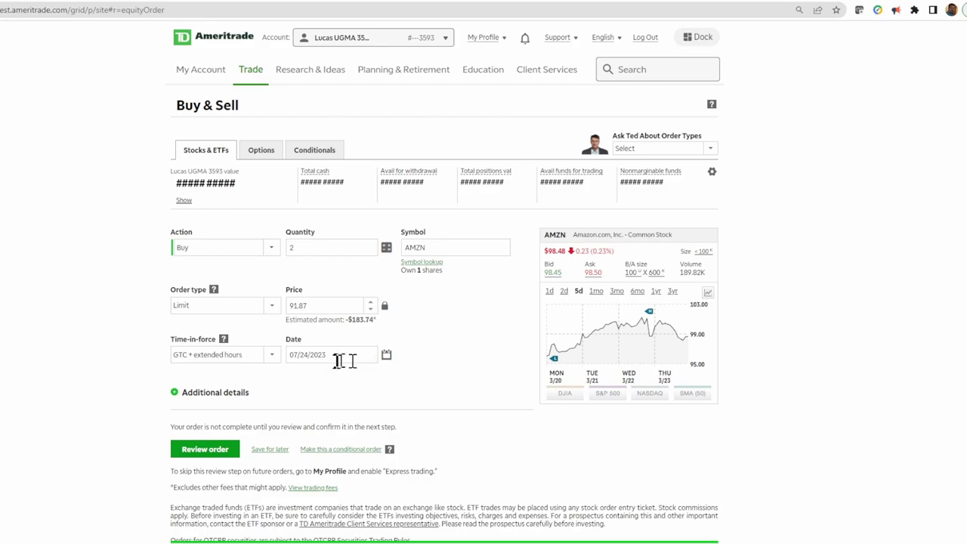
# Review the 2-share AMZN limit buy at 91.87, totaling -$183.74
pyautogui.click(215, 452)
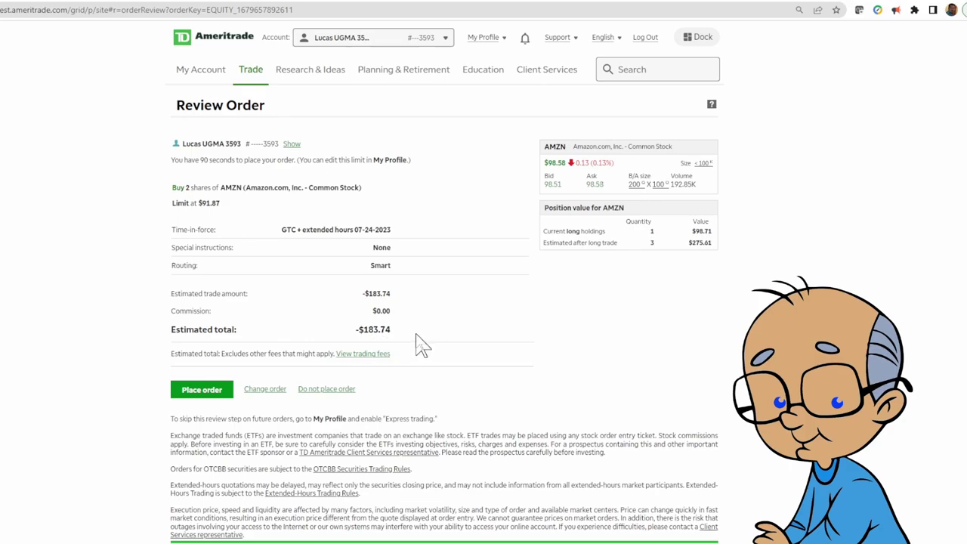
# Place the reviewed 2-share AMZN limit buy order at $91.87
pyautogui.click(203, 391)
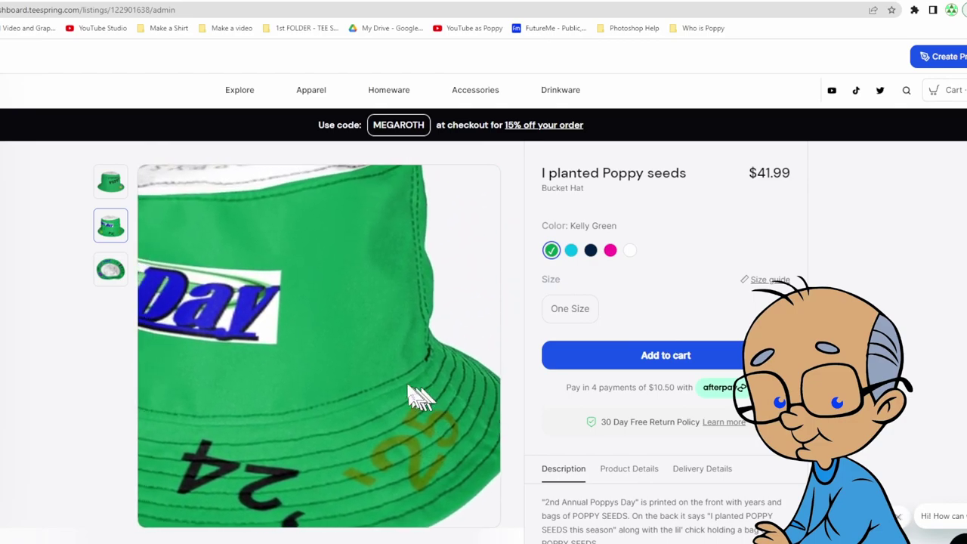
pyautogui.click(108, 272)
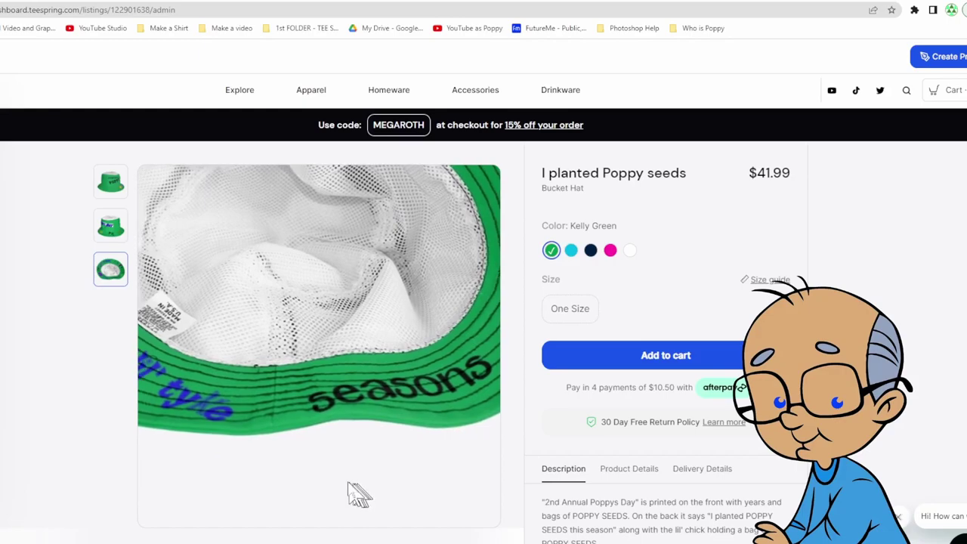
pyautogui.click(107, 231)
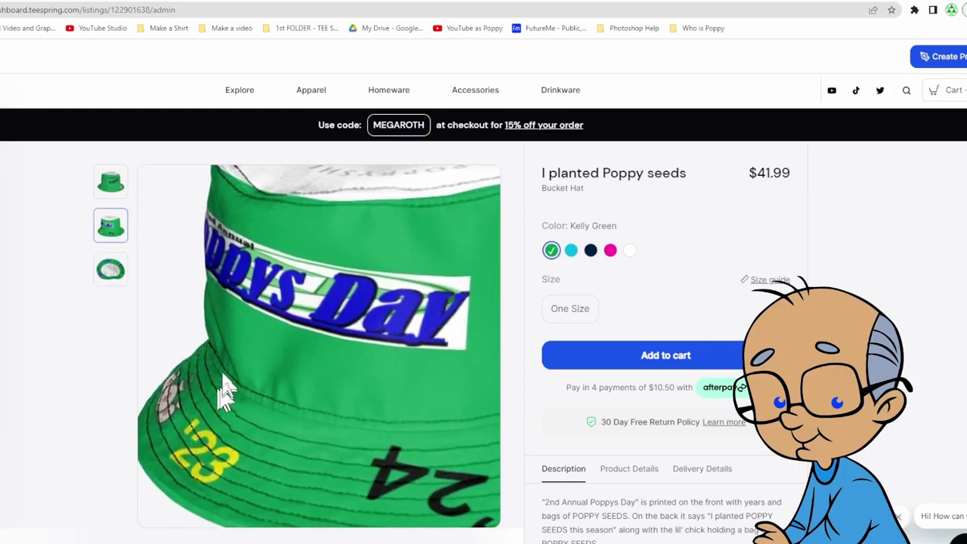